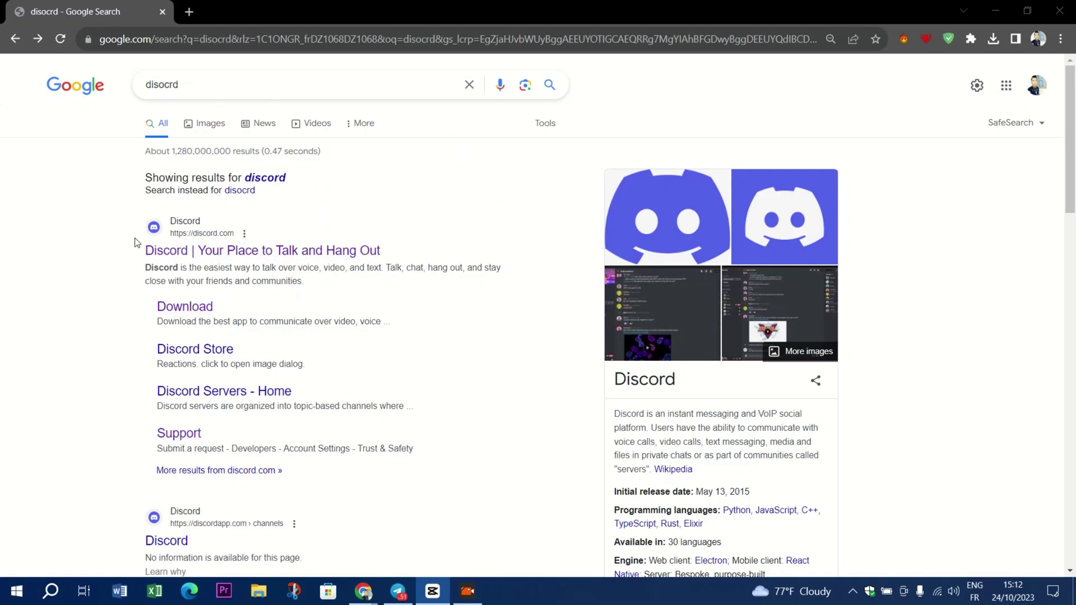
# Open the official Discord website result and go to its login page
pyautogui.click(195, 251)
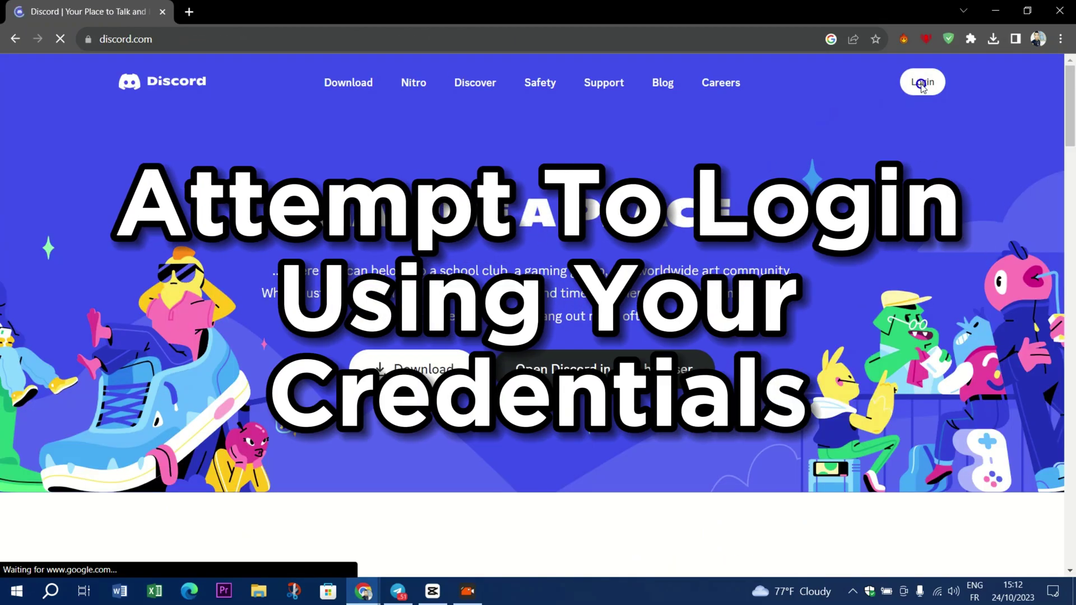
pyautogui.click(921, 83)
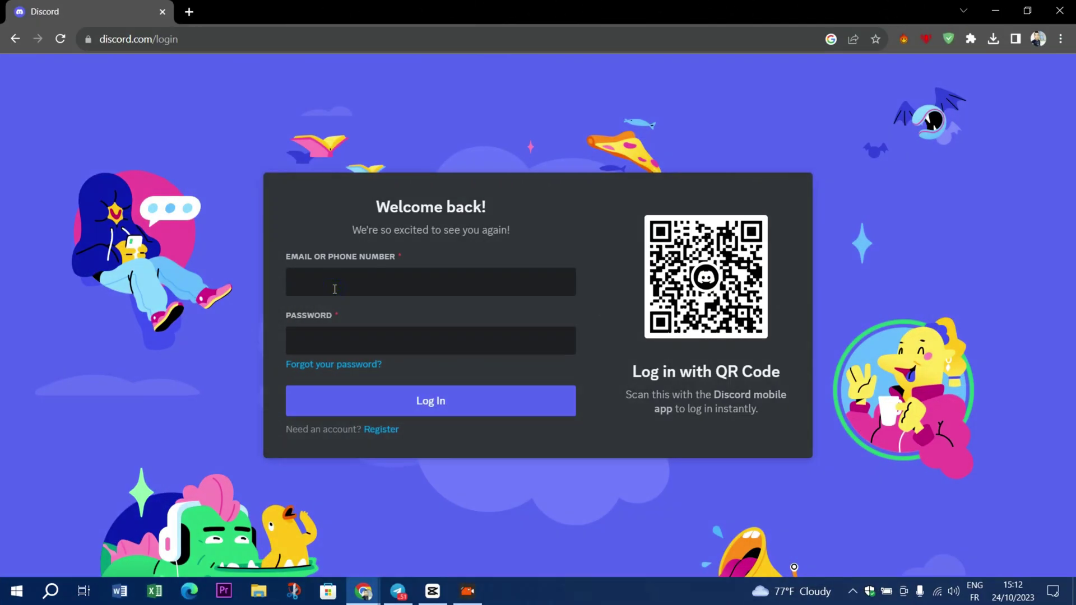
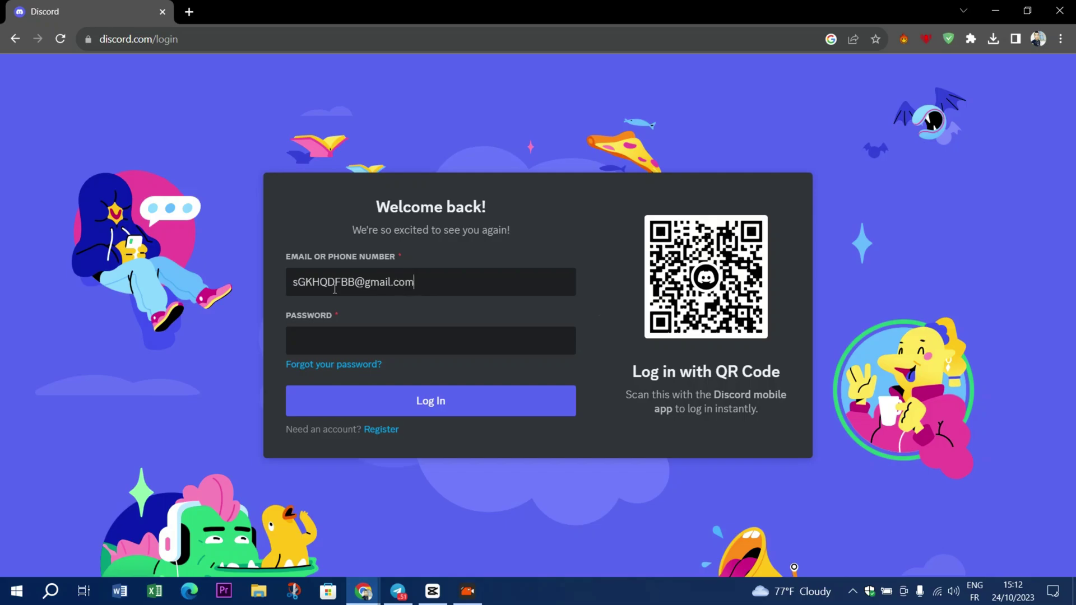
# Move from the entered email to the password field on the login form
pyautogui.press('Tab')
pyautogui.write('********')
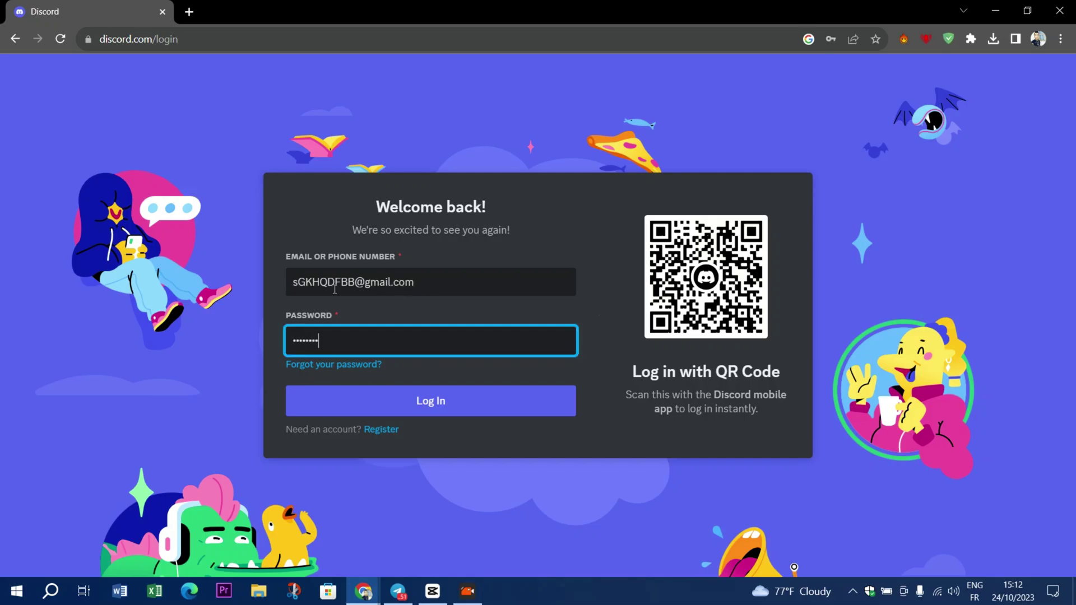
pyautogui.write('******')
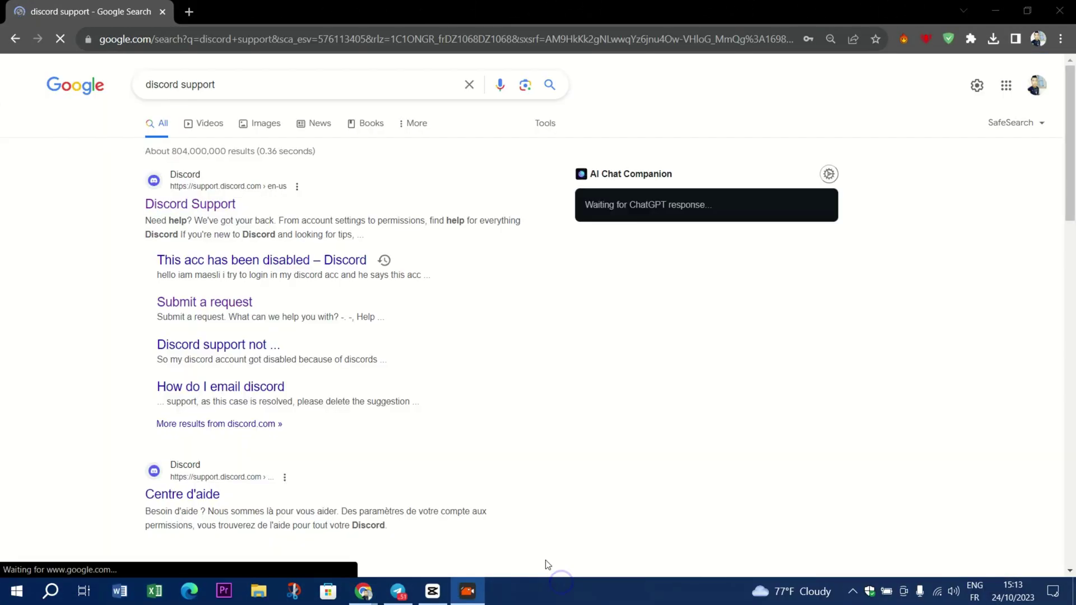
# Open the support request form, choose Appeals & Age Update Requests, and fill the saved email
pyautogui.click(203, 199)
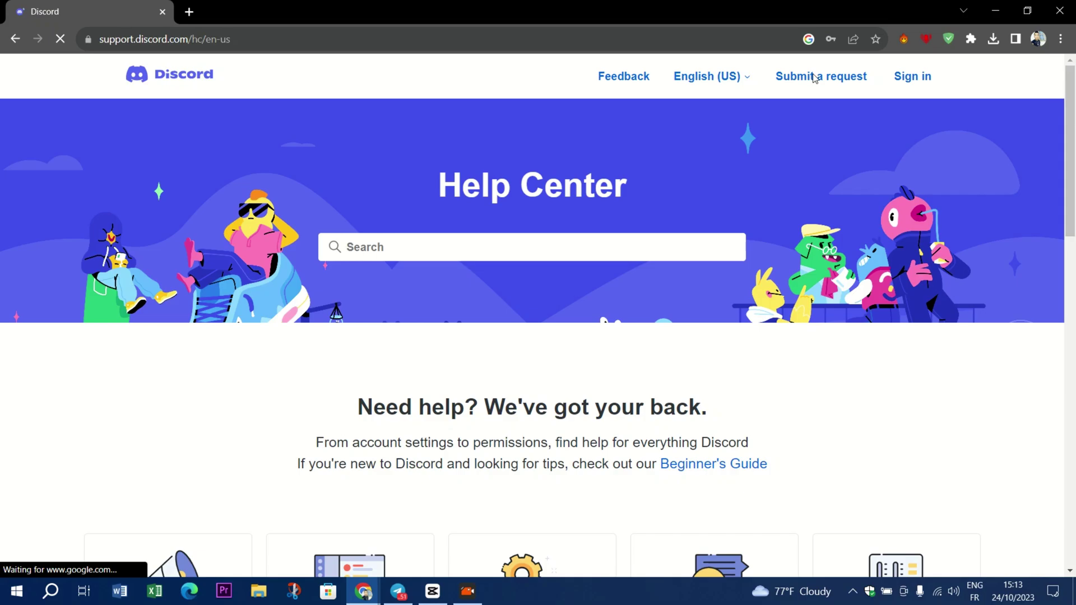
pyautogui.click(826, 77)
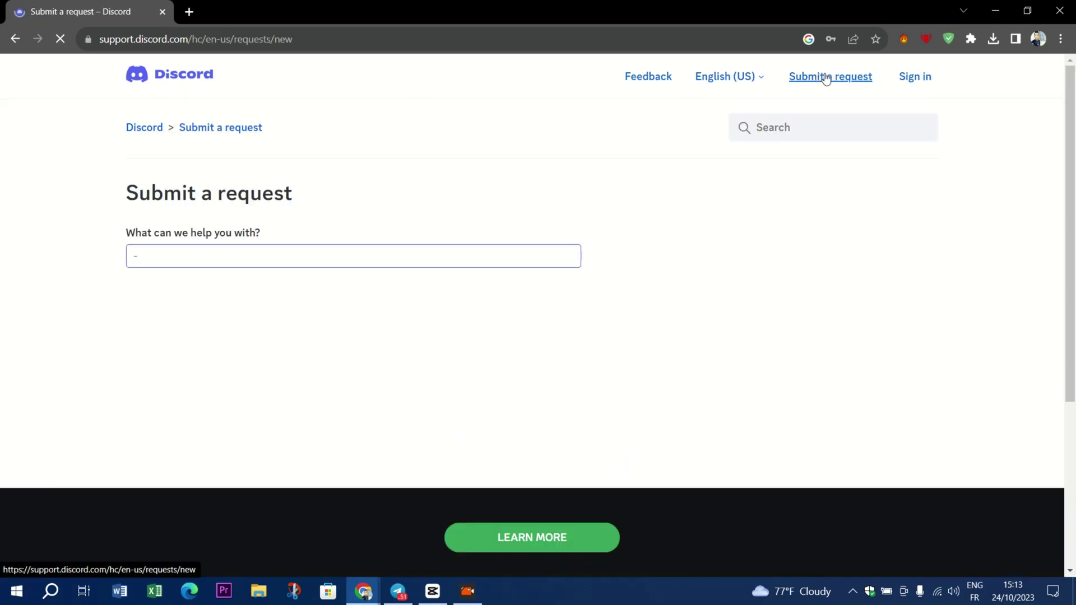
pyautogui.click(185, 259)
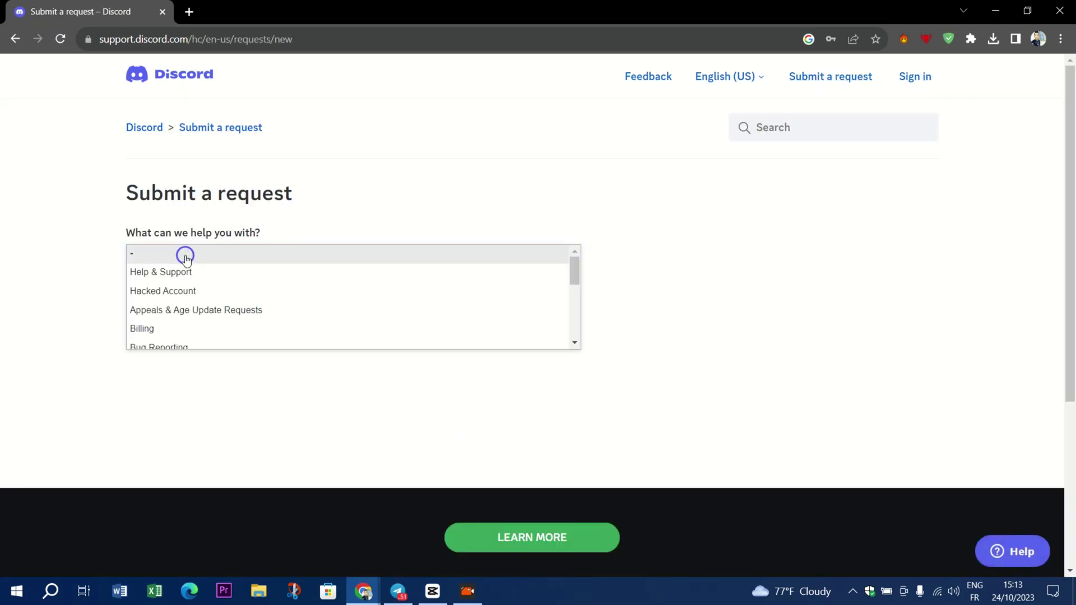
pyautogui.scroll(-2, 223, 315)
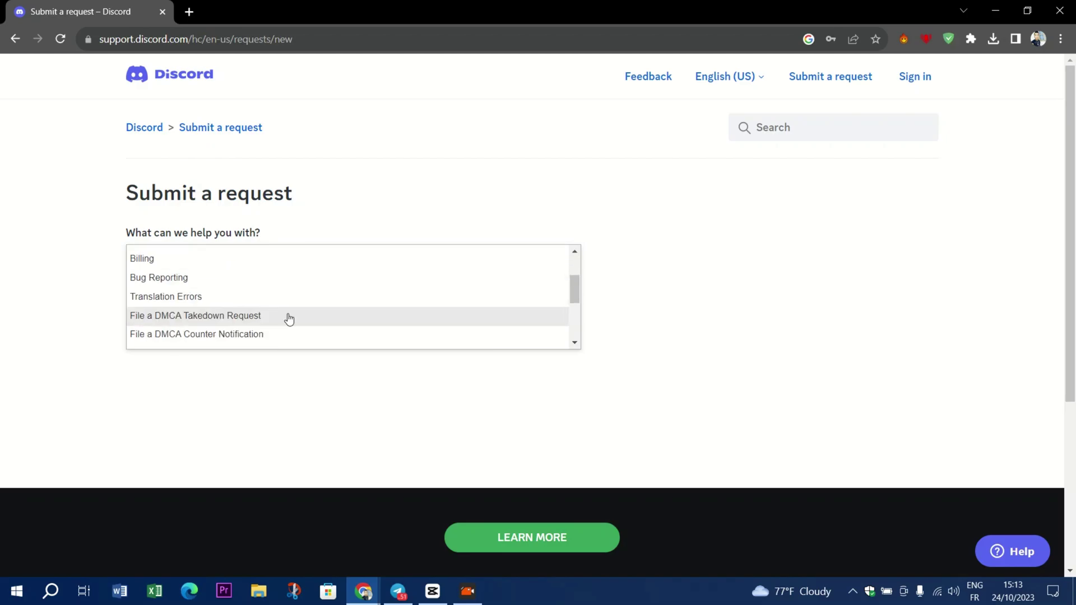
pyautogui.scroll(2, 288, 315)
pyautogui.click(215, 312)
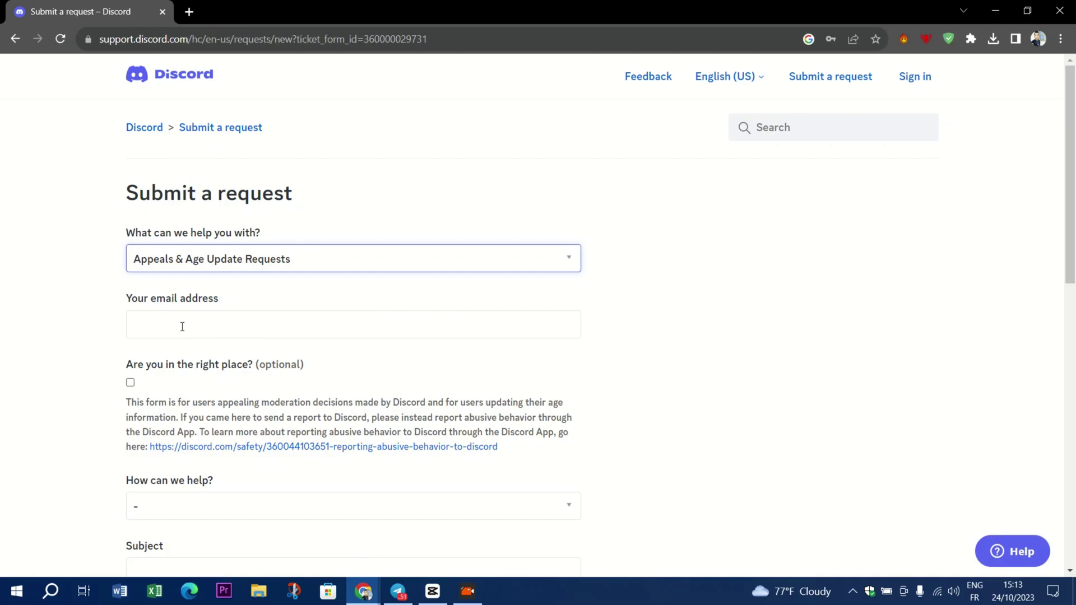
pyautogui.click(182, 326)
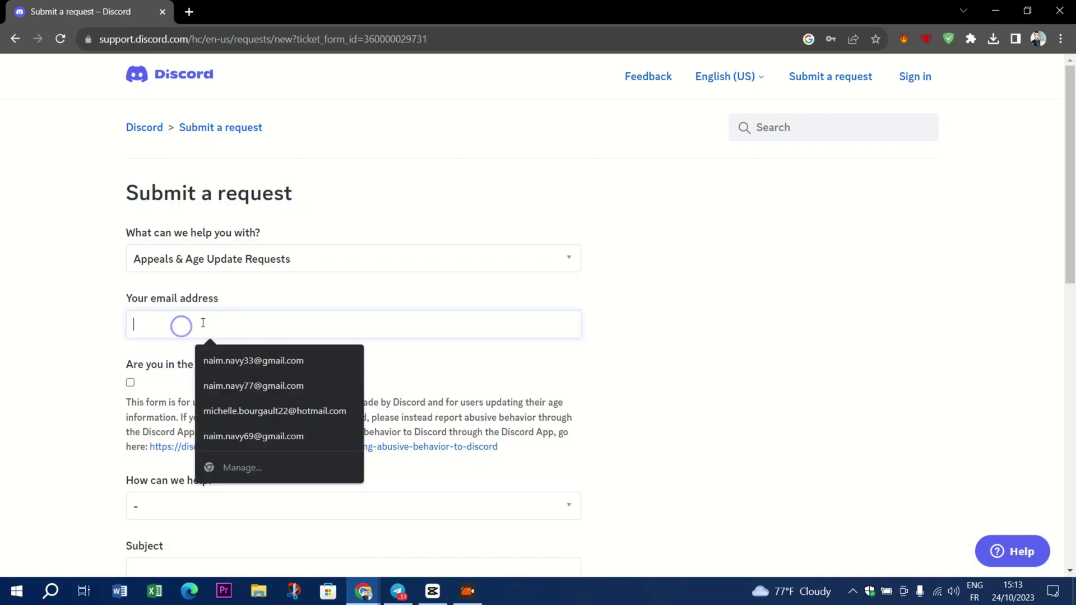
pyautogui.click(256, 360)
pyautogui.scroll(-2, 213, 360)
pyautogui.scroll(-2, 219, 353)
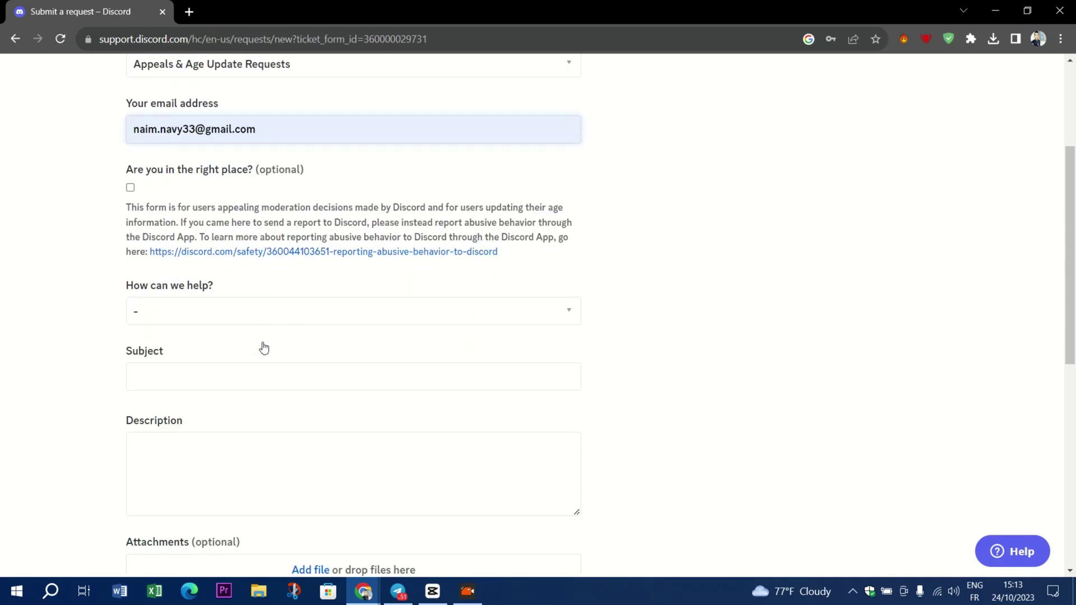
# Choose to appeal an action taken on my account in both help dropdowns
pyautogui.click(202, 227)
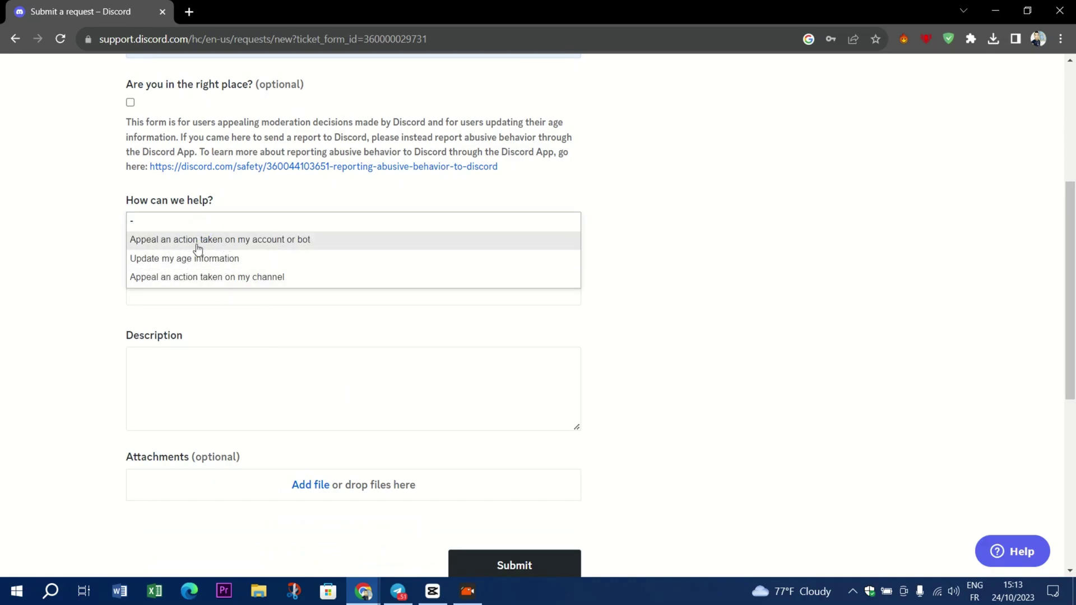
pyautogui.click(68, 313)
pyautogui.click(227, 223)
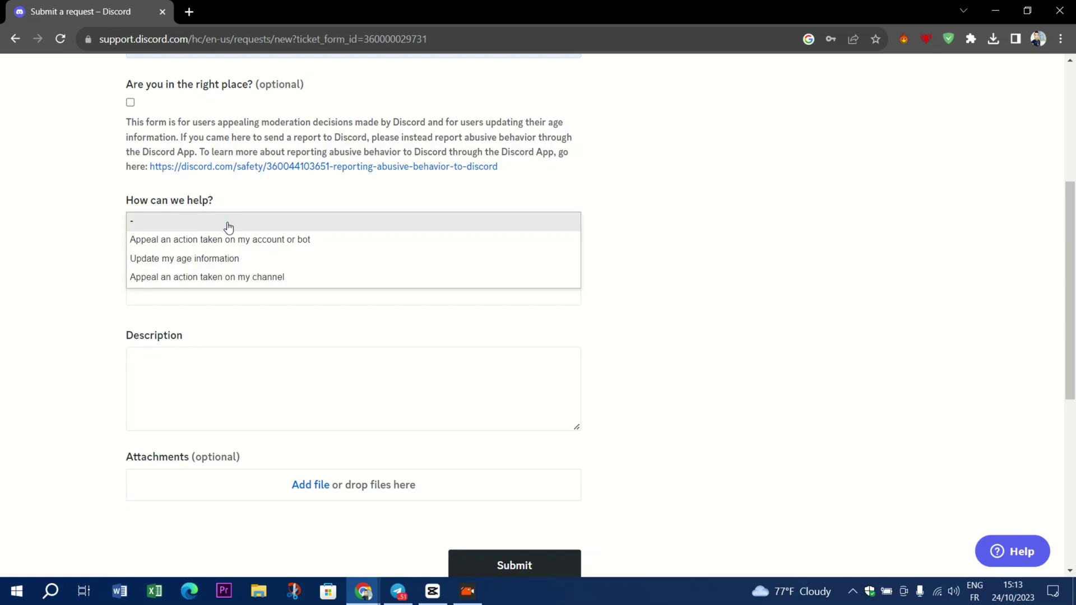
pyautogui.click(240, 244)
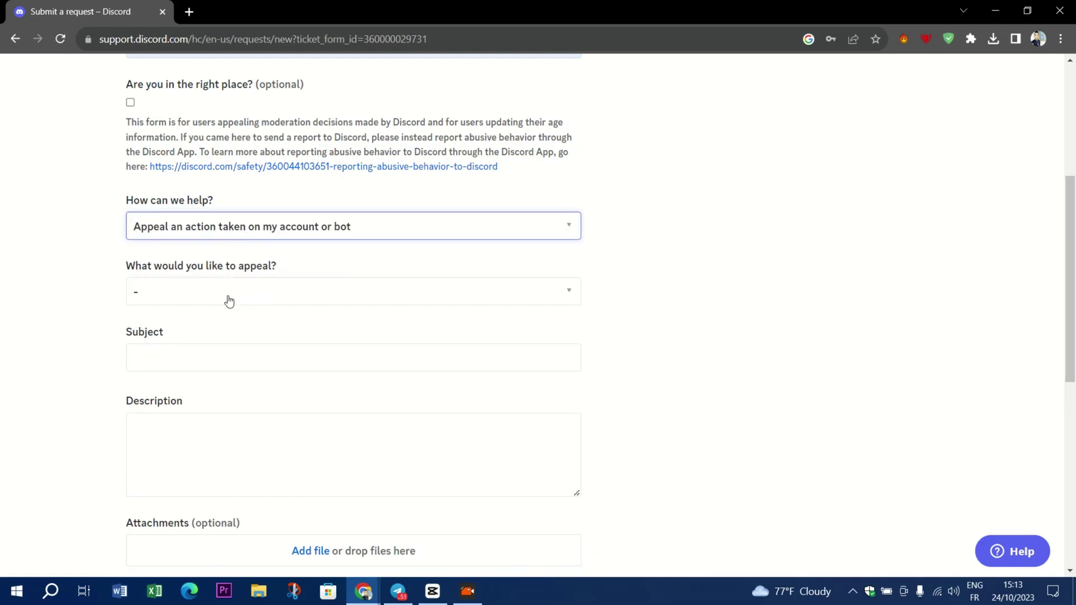
pyautogui.click(211, 293)
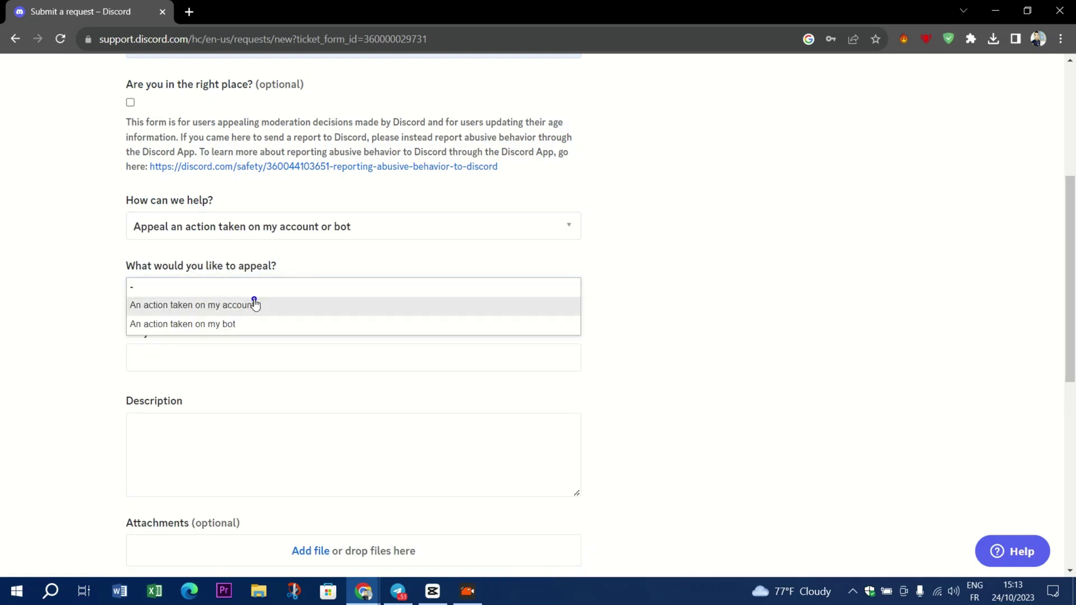
pyautogui.click(253, 305)
pyautogui.click(228, 363)
pyautogui.scroll(-3, 332, 432)
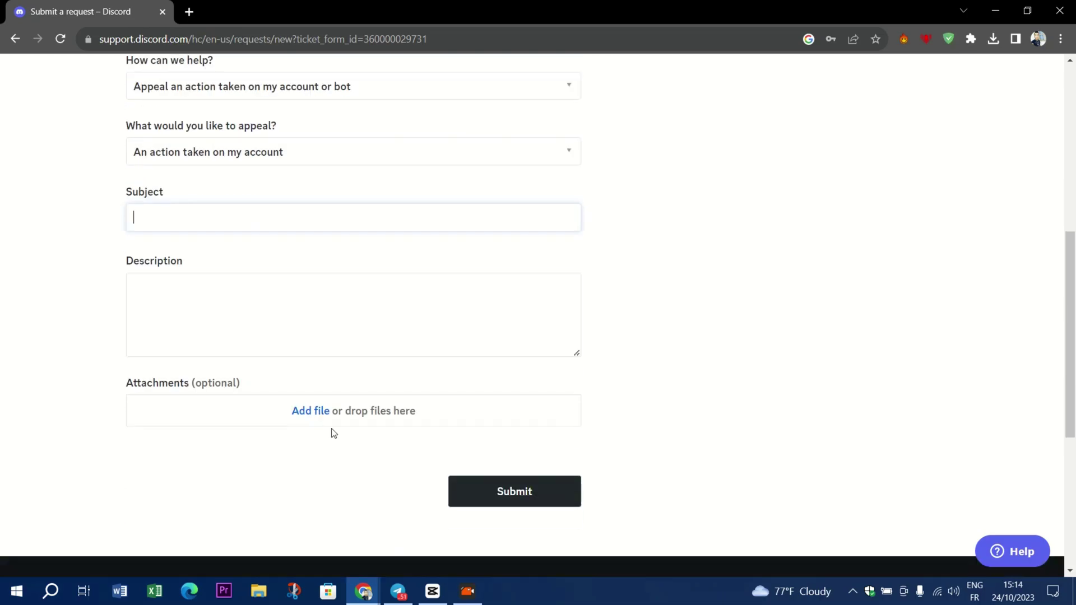
pyautogui.scroll(5, 339, 429)
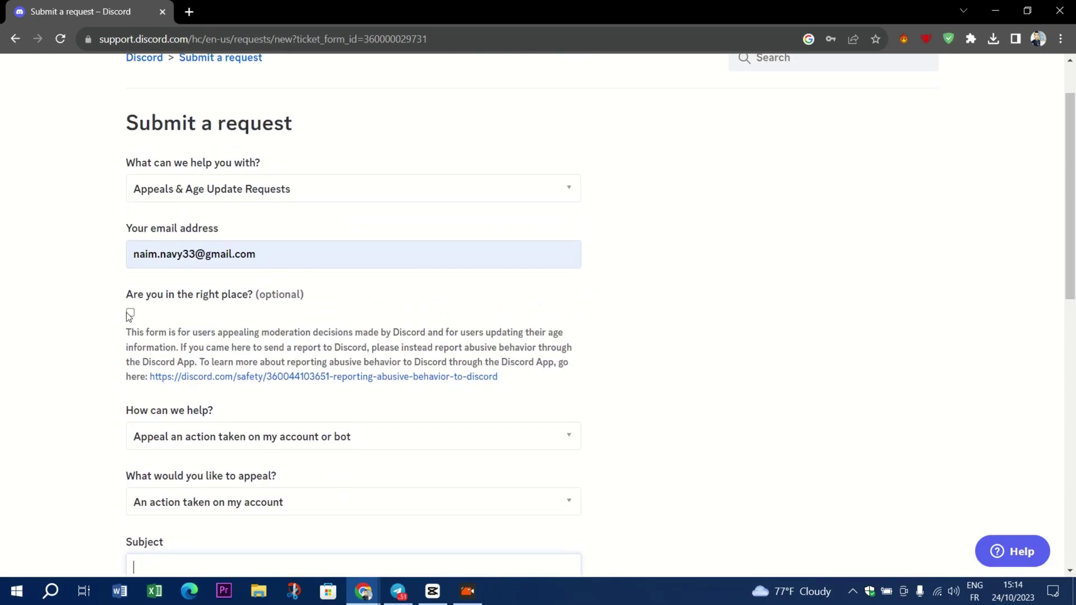
# Tick 'Are you in the right place?' and click into the blank Subject and Description fields
pyautogui.click(131, 313)
pyautogui.scroll(-2, 211, 361)
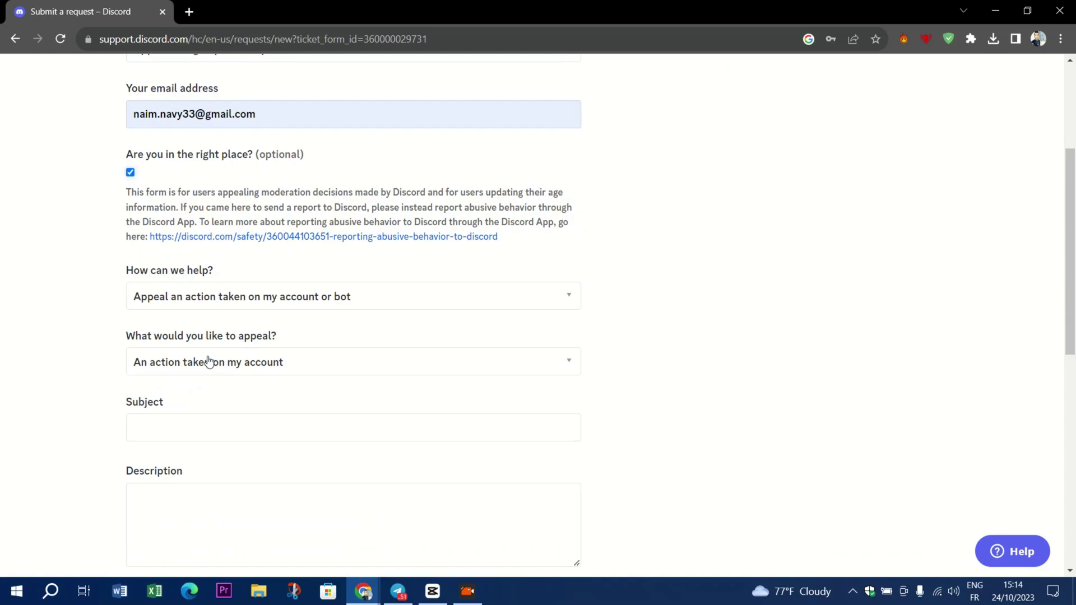
pyautogui.scroll(-3, 260, 389)
pyautogui.scroll(-1, 317, 408)
pyautogui.scroll(1, 293, 339)
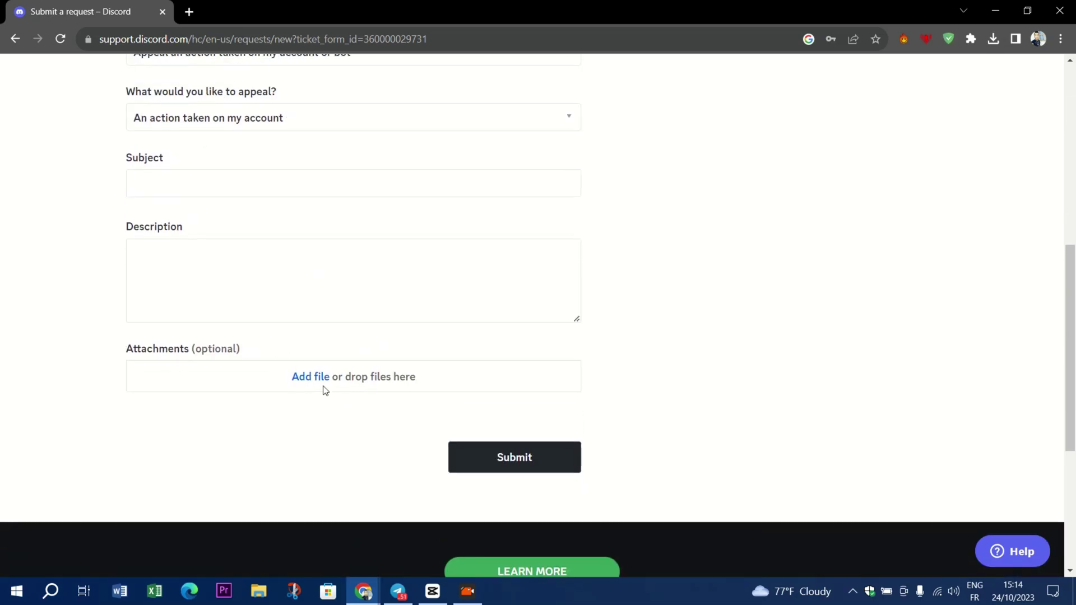
pyautogui.scroll(2, 324, 386)
pyautogui.click(173, 290)
pyautogui.click(211, 381)
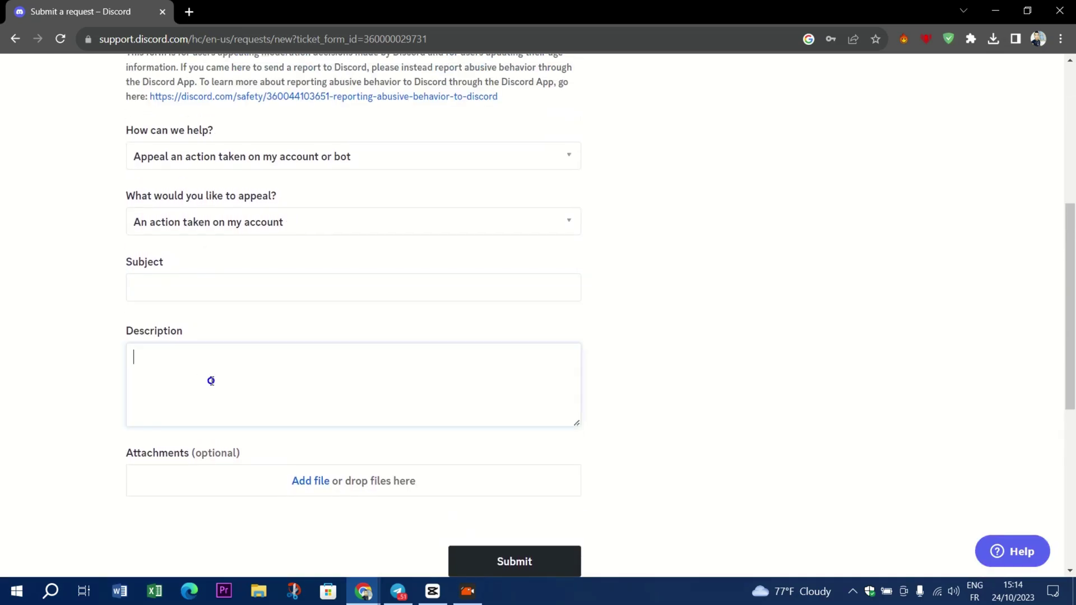
pyautogui.scroll(-1, 281, 415)
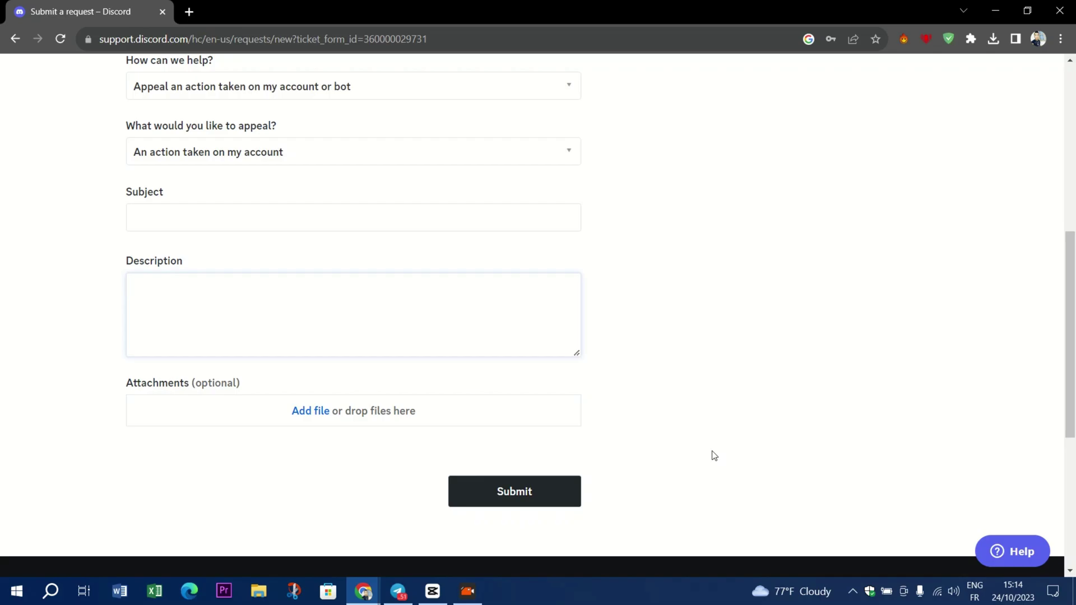
pyautogui.scroll(5, 711, 451)
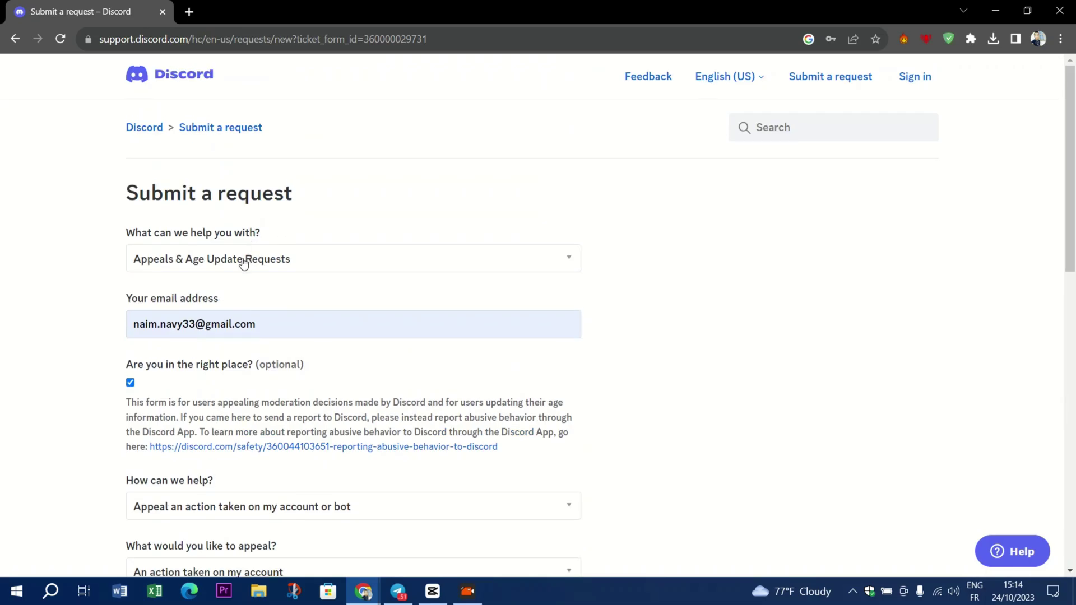
pyautogui.click(243, 263)
pyautogui.scroll(-2, 252, 305)
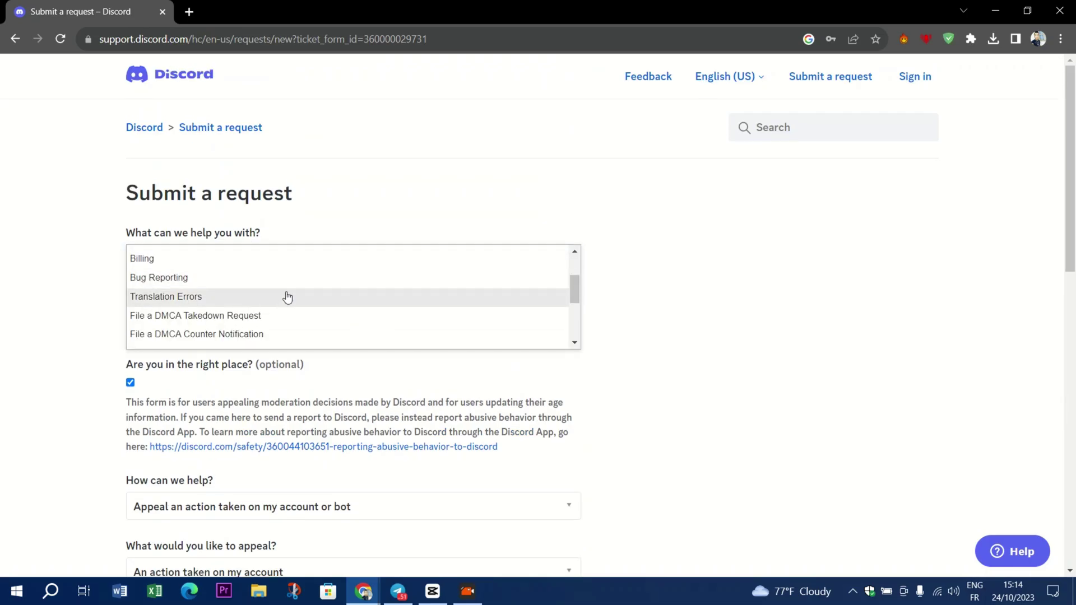
pyautogui.scroll(-5, 287, 298)
pyautogui.scroll(-2, 288, 296)
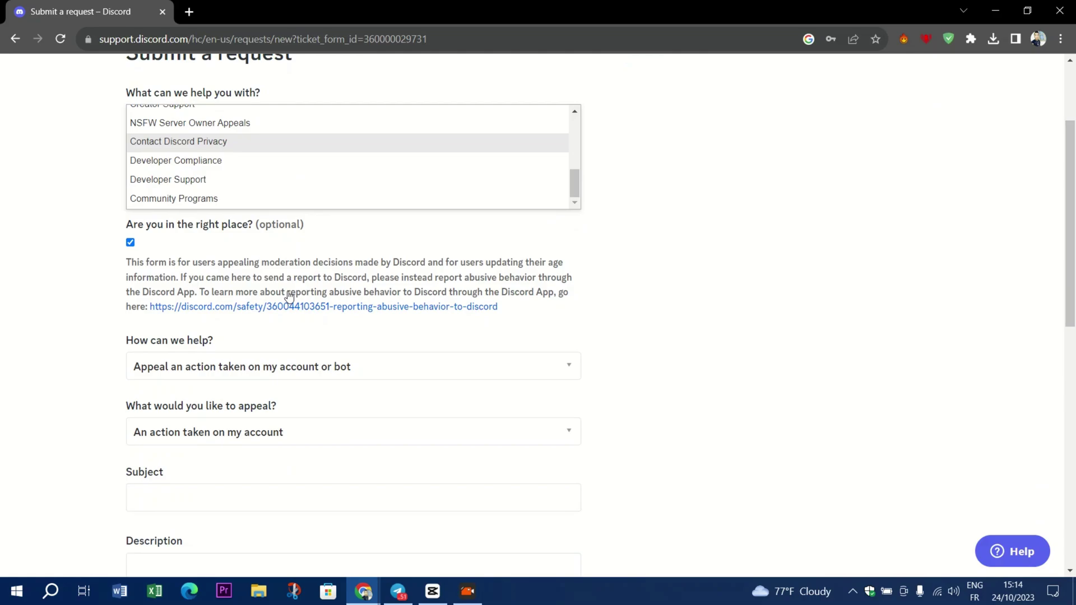
pyautogui.scroll(2, 271, 350)
pyautogui.scroll(10, 290, 316)
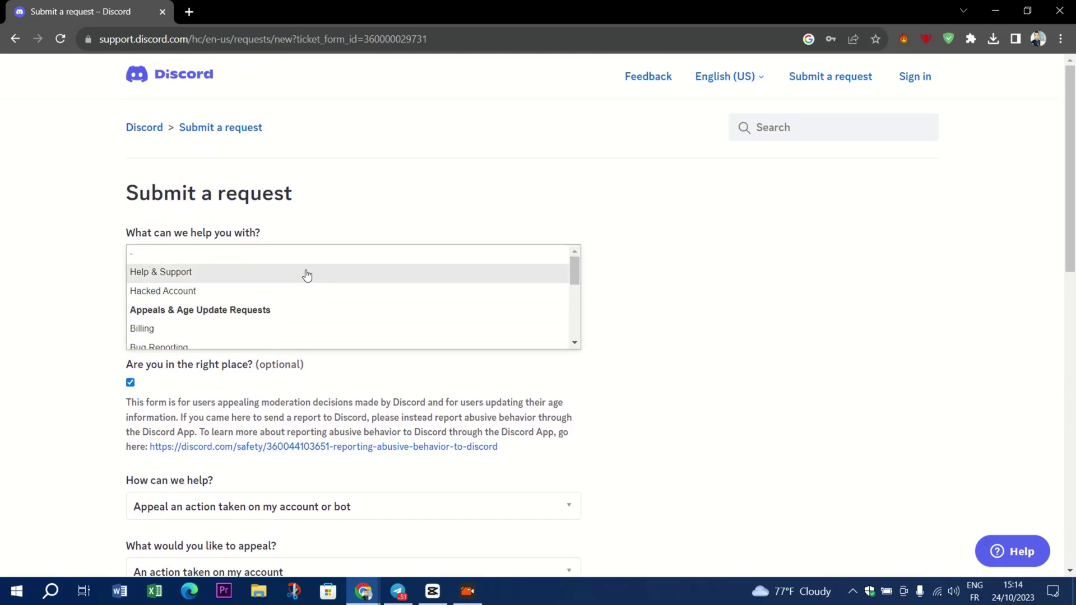
pyautogui.scroll(-2, 308, 301)
pyautogui.scroll(1, 307, 301)
pyautogui.click(228, 256)
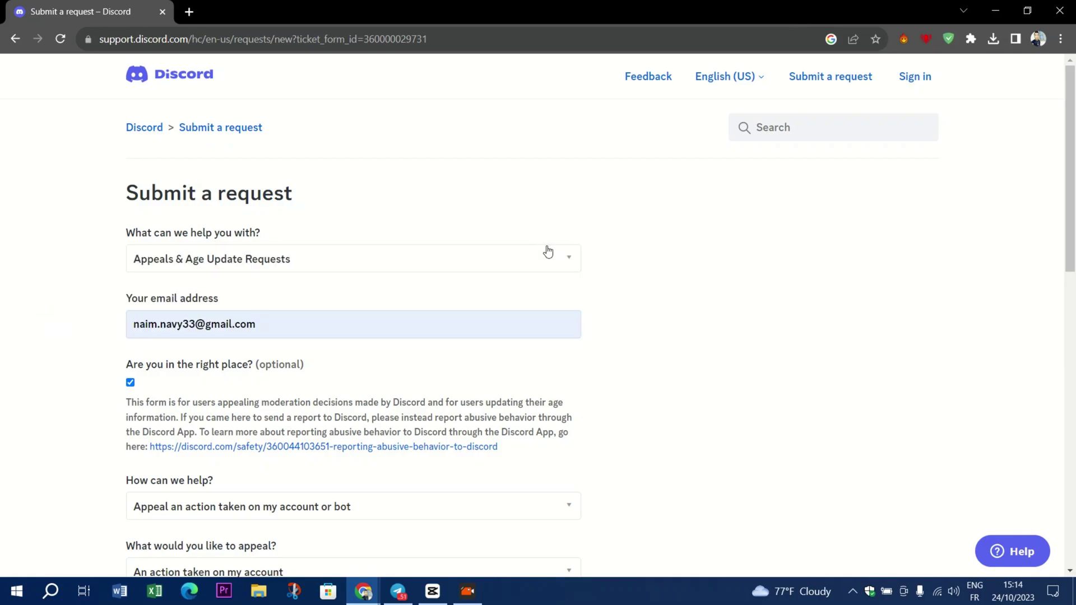
pyautogui.scroll(-1, 548, 251)
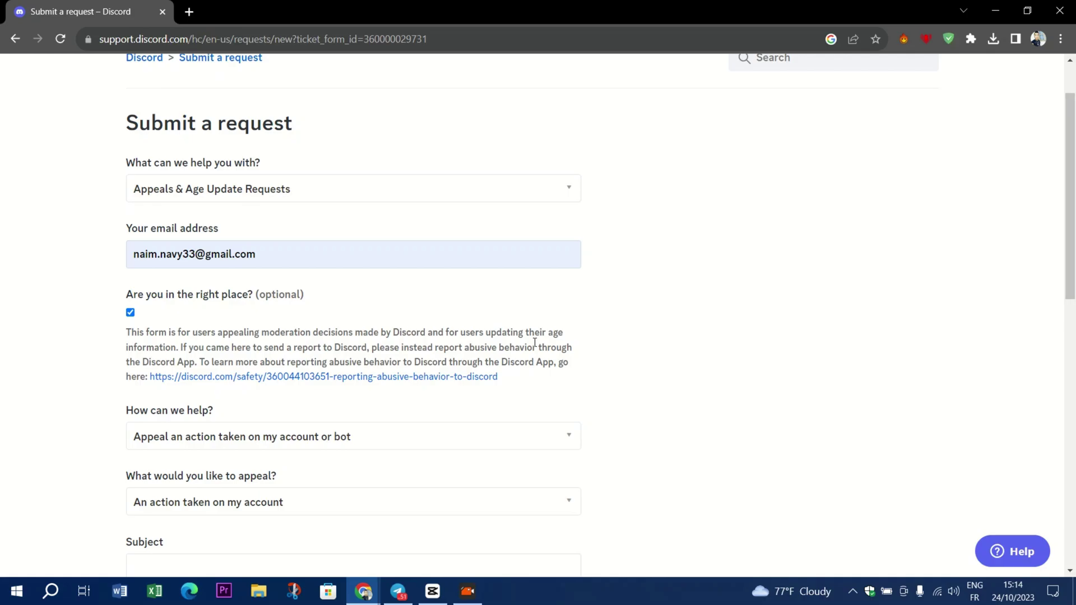
pyautogui.scroll(-2, 534, 344)
pyautogui.scroll(3, 534, 347)
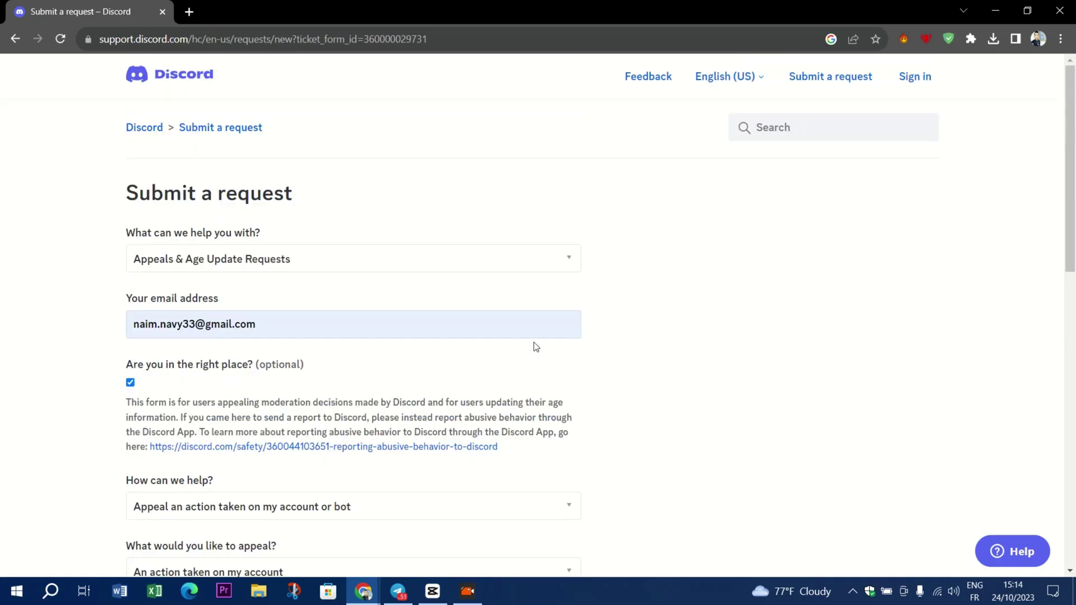
pyautogui.scroll(-2, 534, 347)
pyautogui.scroll(2, 534, 347)
# Return to the Discord Help Center home page via the header logo
pyautogui.click(149, 69)
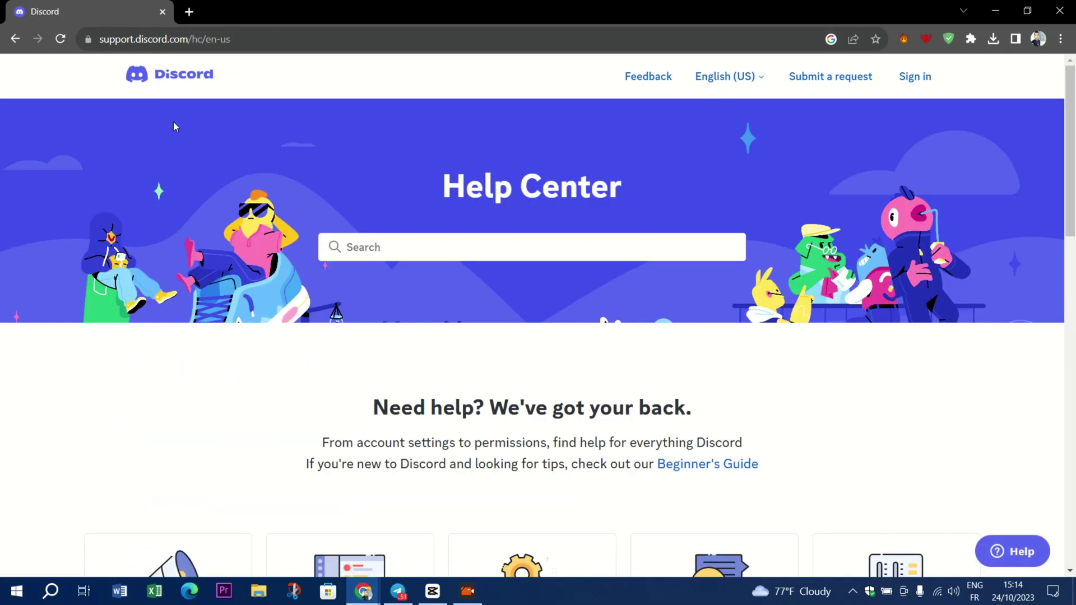
pyautogui.scroll(-4, 174, 126)
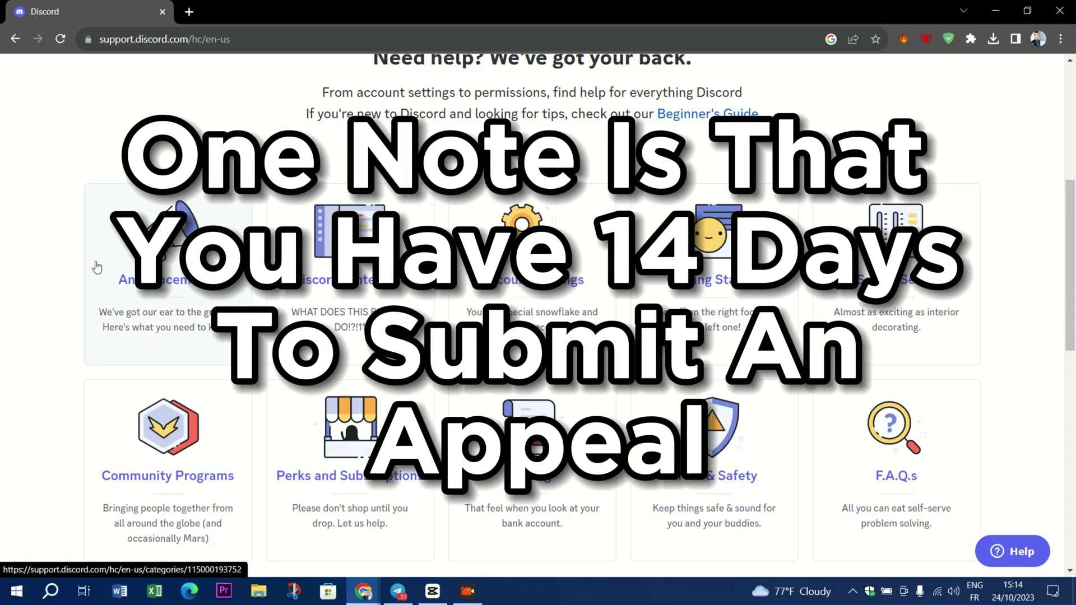
pyautogui.scroll(4, 97, 268)
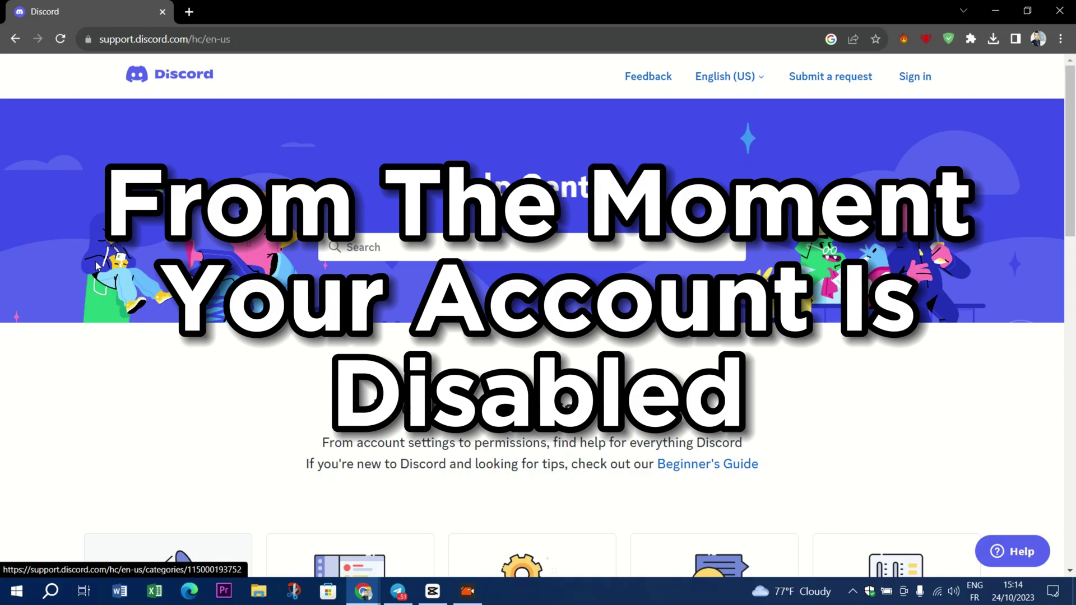